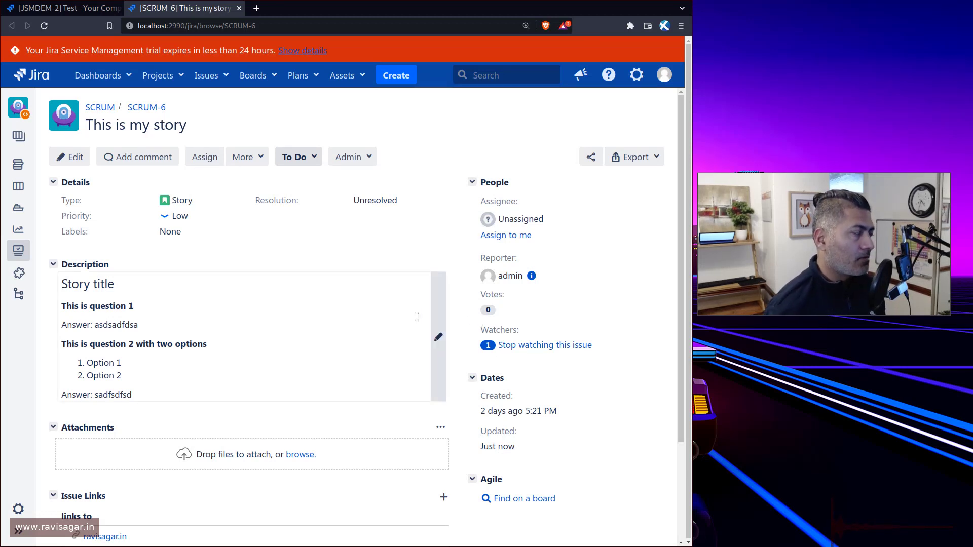
# - Link SCRUM-6 to SCRUM-4 with the 'blocks' relation
pyautogui.scroll(-3, 407, 317)
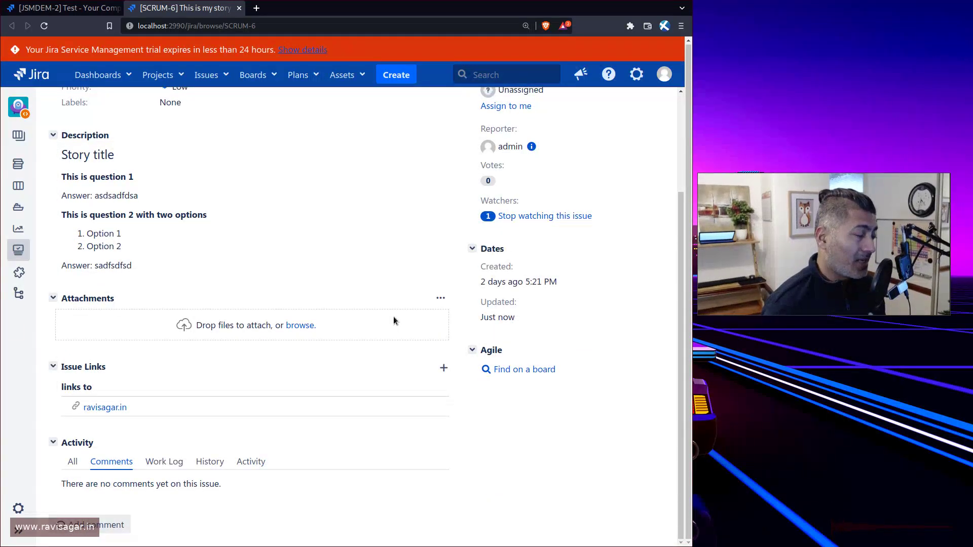
pyautogui.scroll(3, 393, 316)
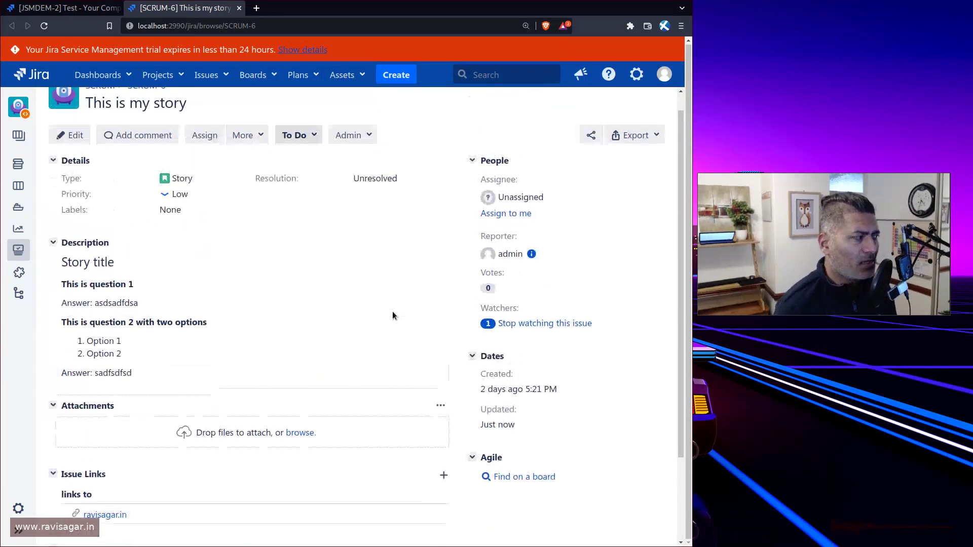
pyautogui.click(262, 156)
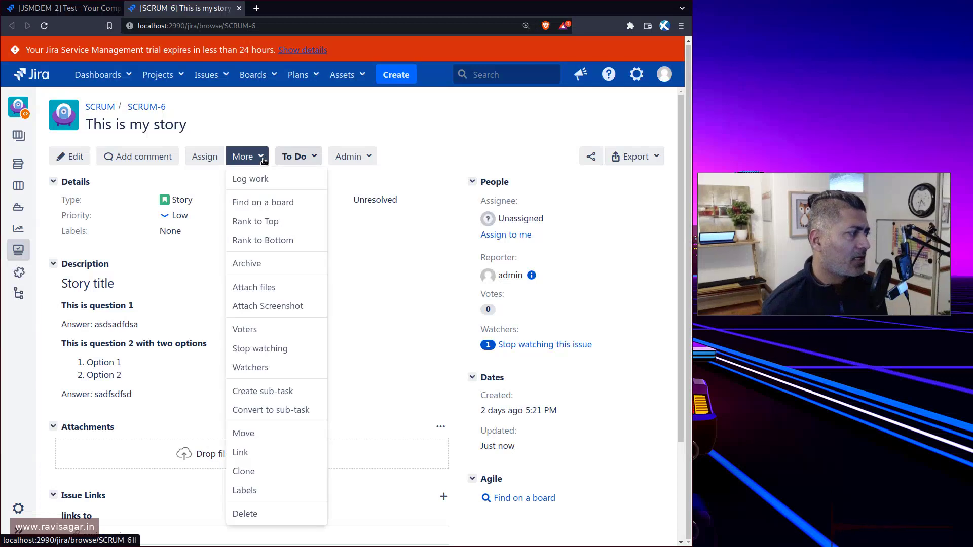
pyautogui.click(262, 452)
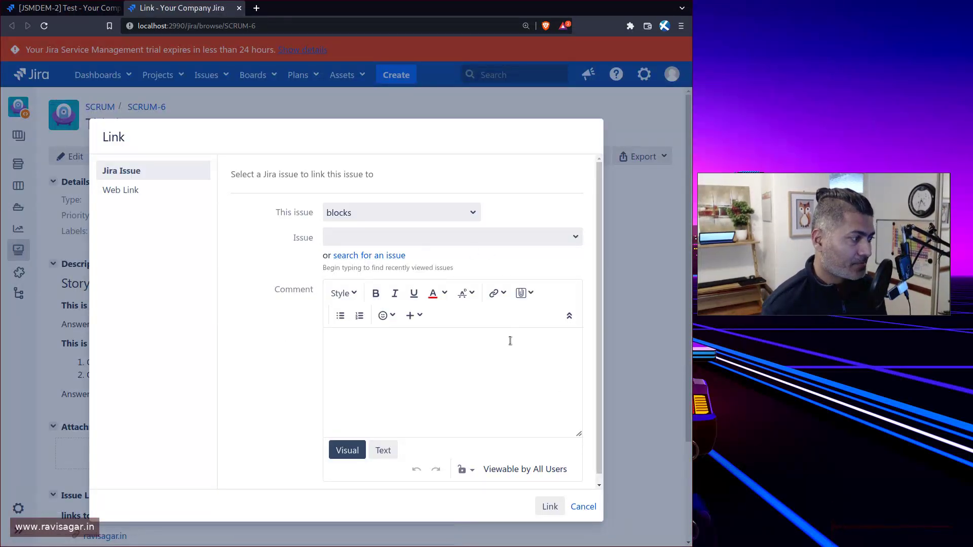
pyautogui.click(576, 240)
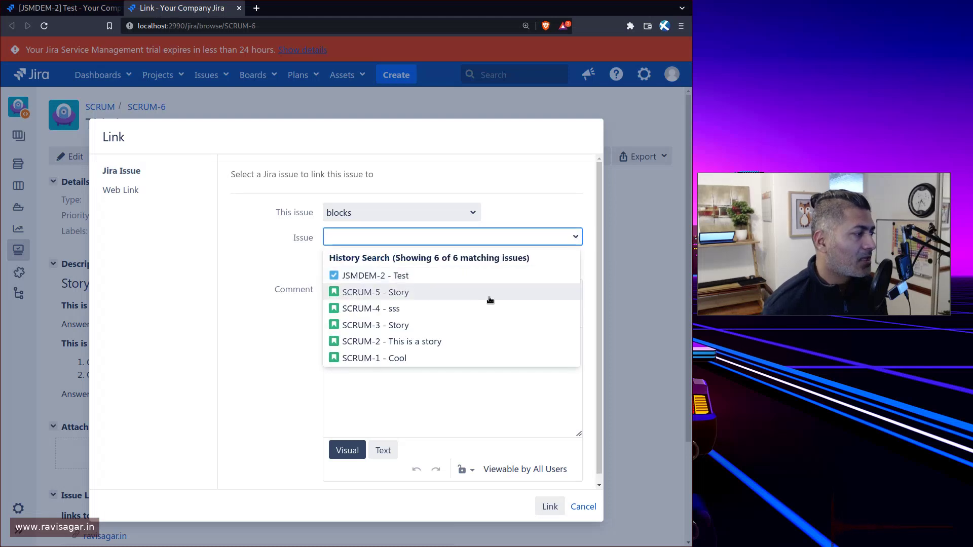
pyautogui.click(479, 304)
pyautogui.click(549, 507)
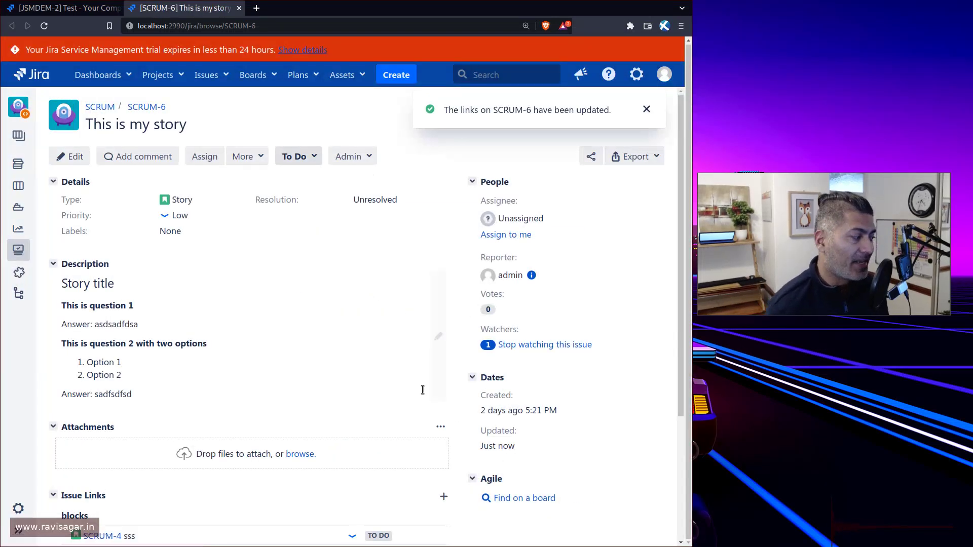
pyautogui.scroll(-3, 386, 396)
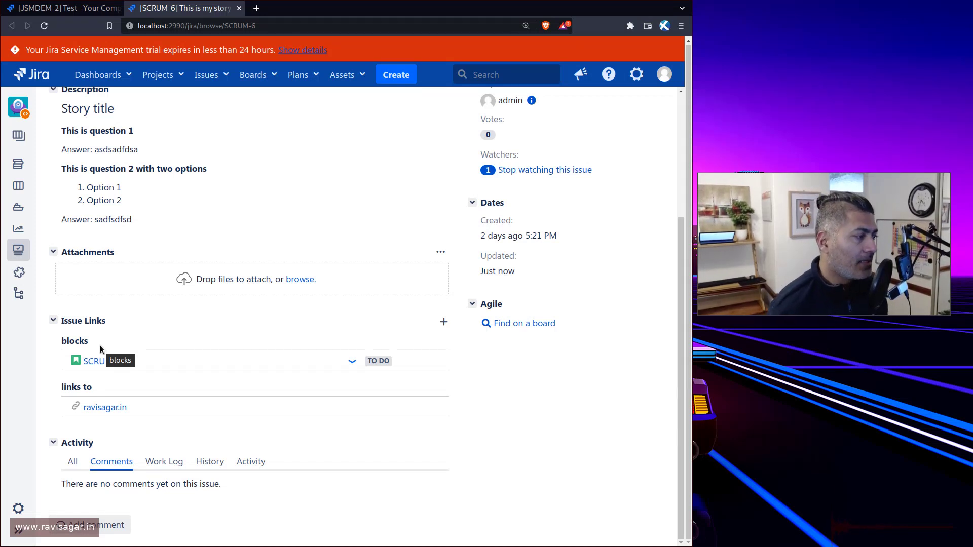
pyautogui.click(444, 321)
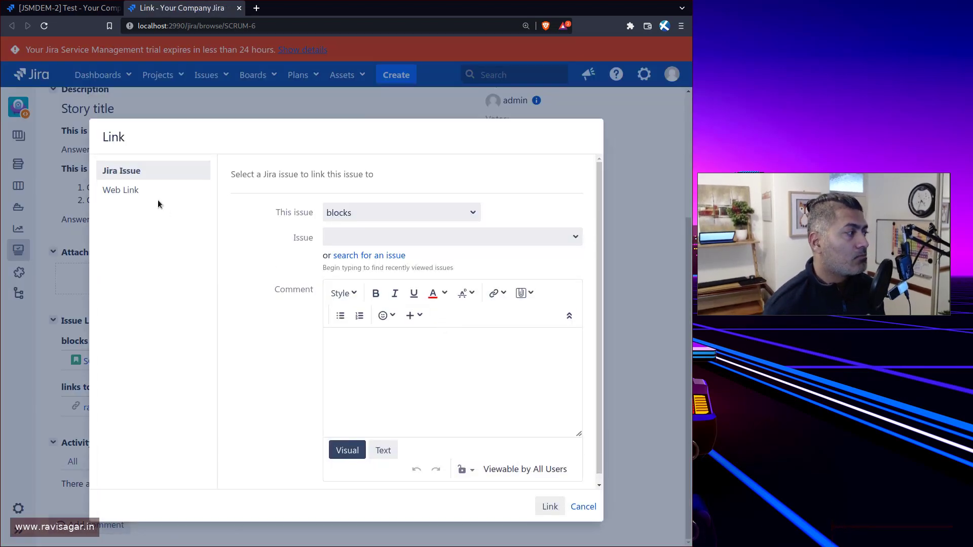
pyautogui.click(139, 192)
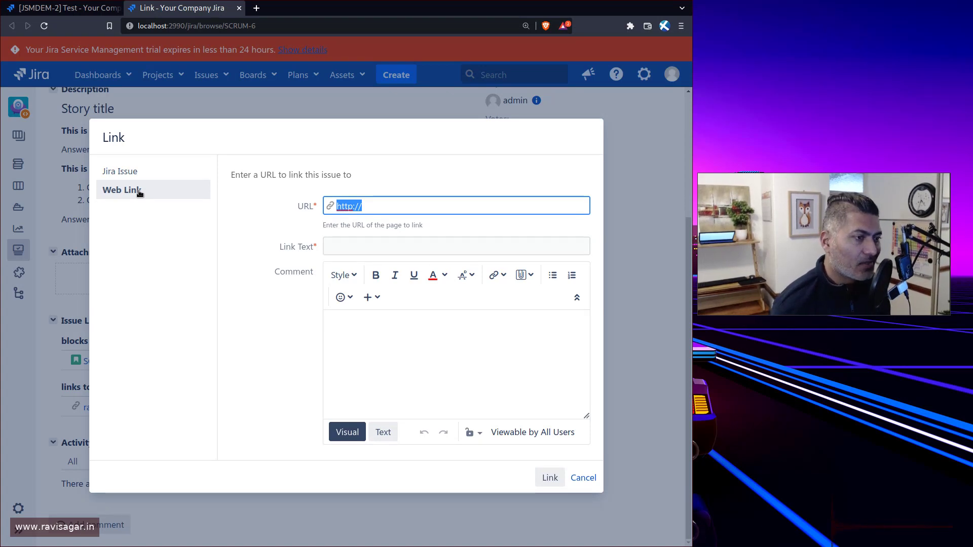
pyautogui.press('End')
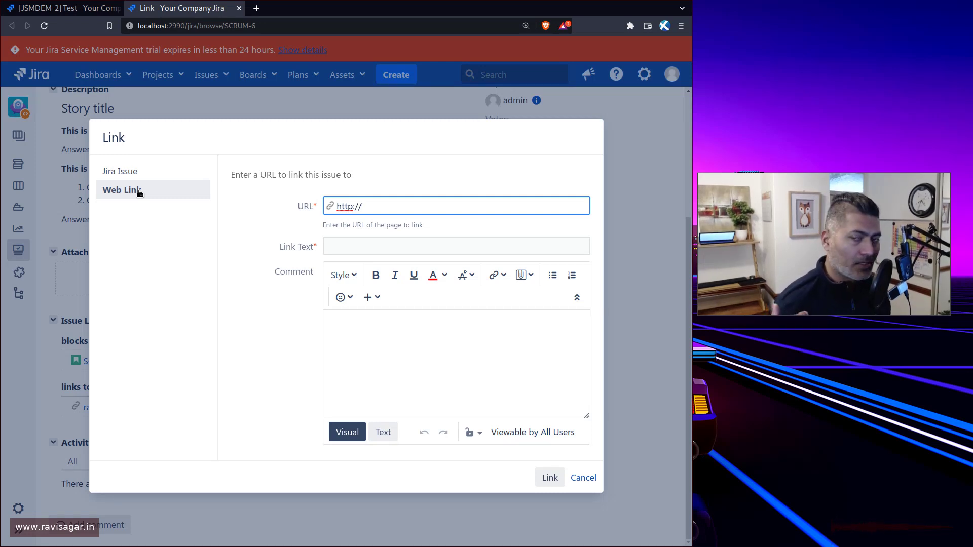
pyautogui.write('w')
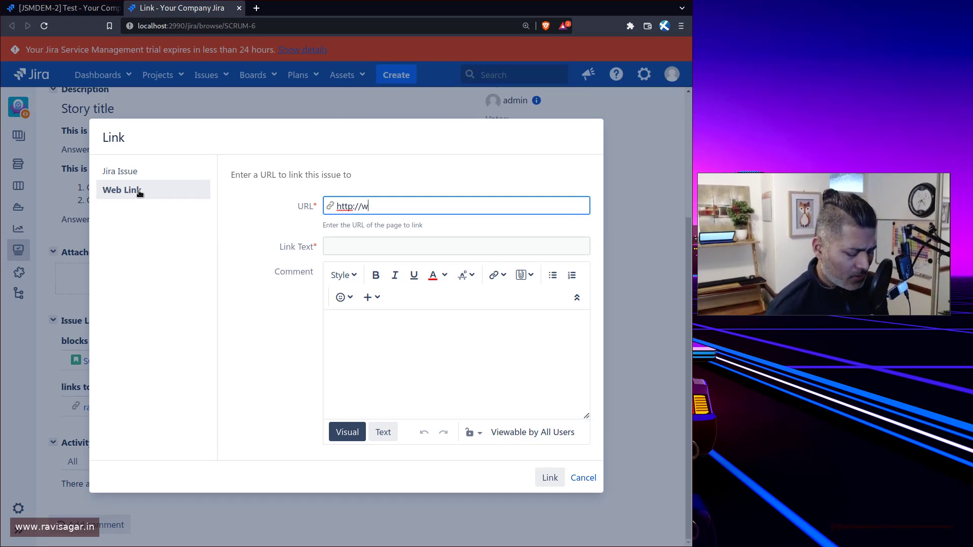
pyautogui.write('ww.sparxsys.com')
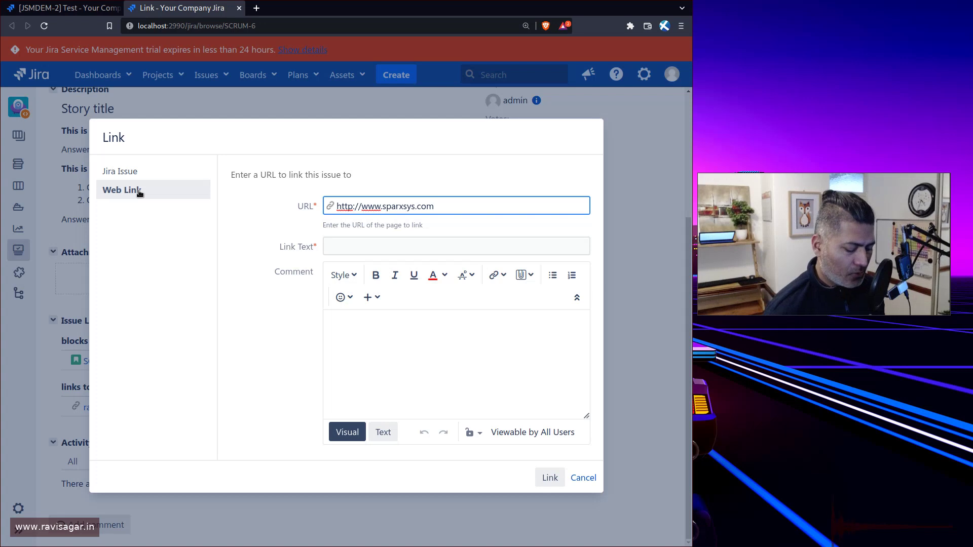
pyautogui.press('Tab')
pyautogui.write('Sparxsys')
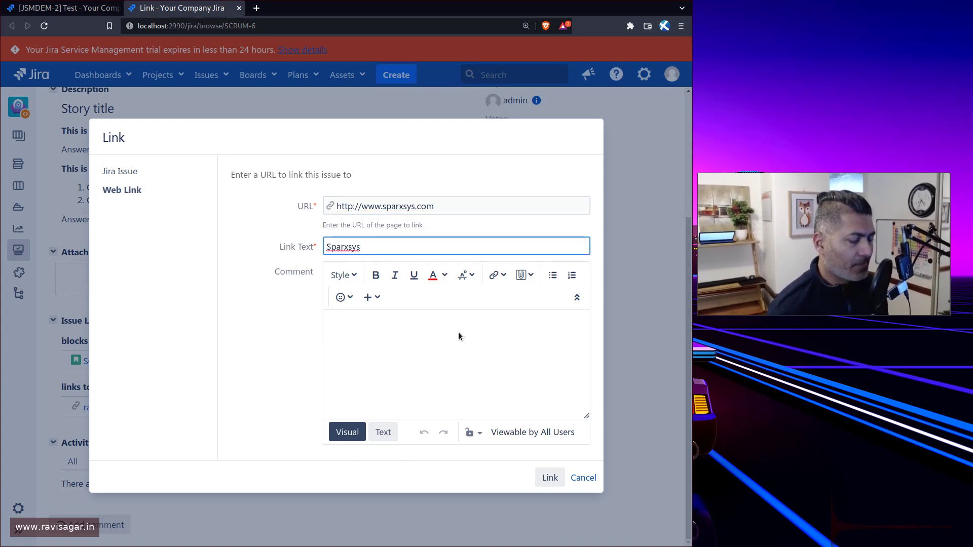
pyautogui.hotkey('shift', 'Tab')
pyautogui.press('Home')
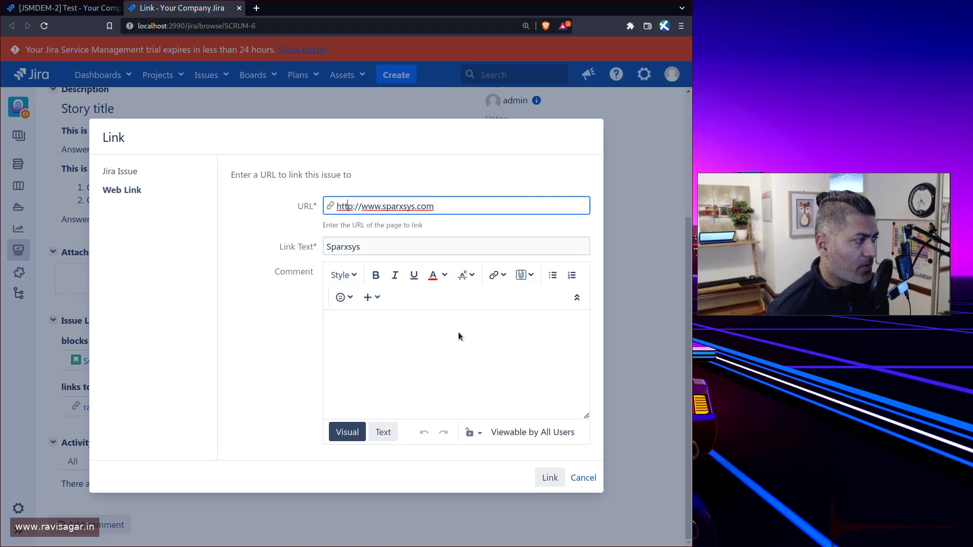
pyautogui.press('Right')
pyautogui.write('s')
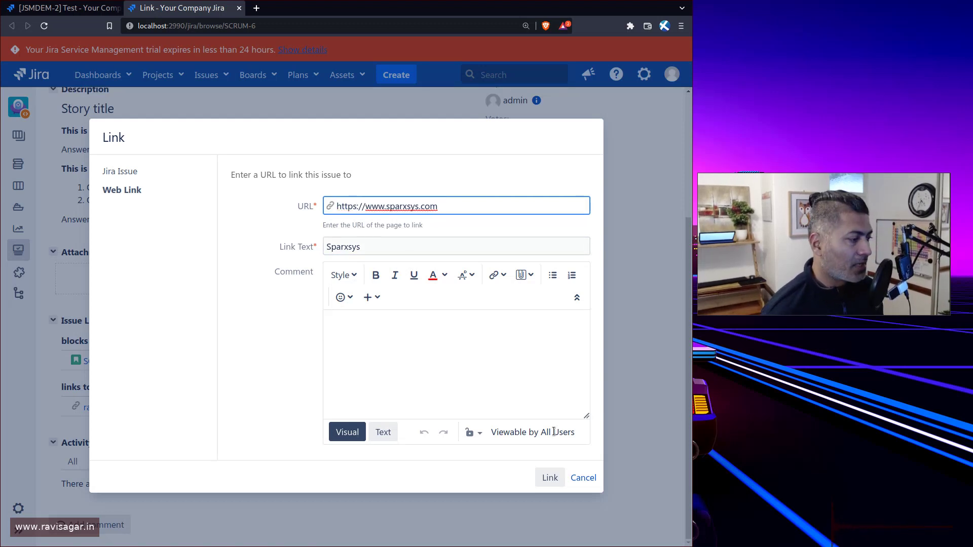
pyautogui.click(550, 477)
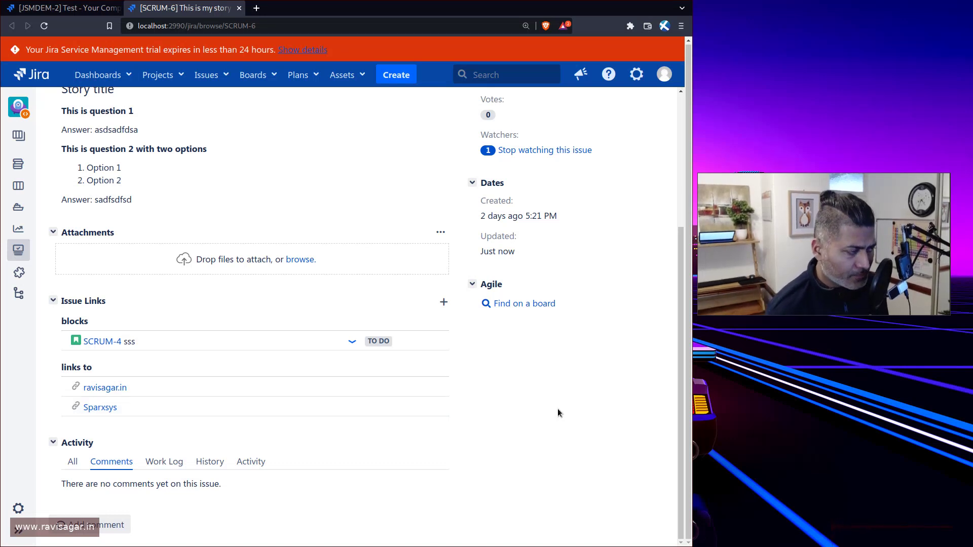
# - Dismiss the action finder and go to the issue search page listing all 49 issues
pyautogui.press('.')
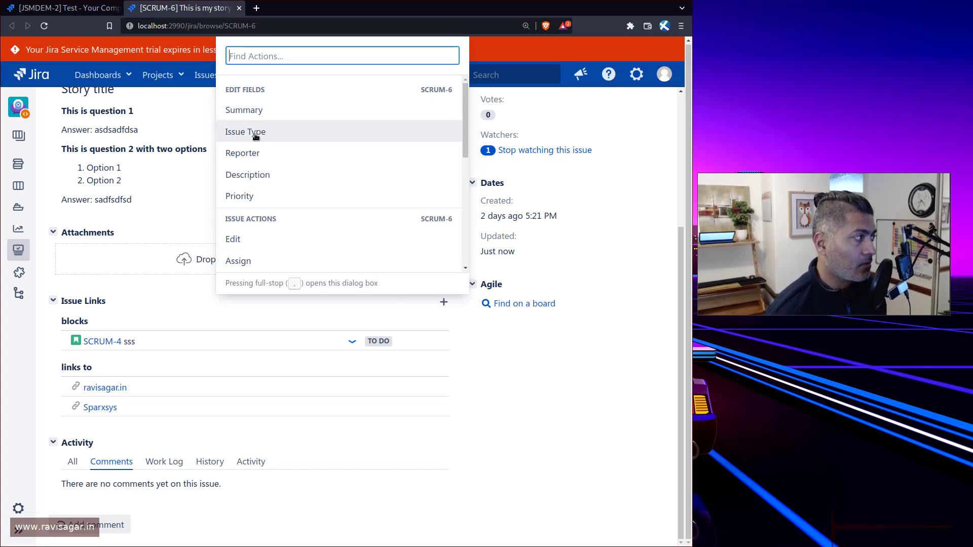
pyautogui.press('Escape')
pyautogui.click(224, 77)
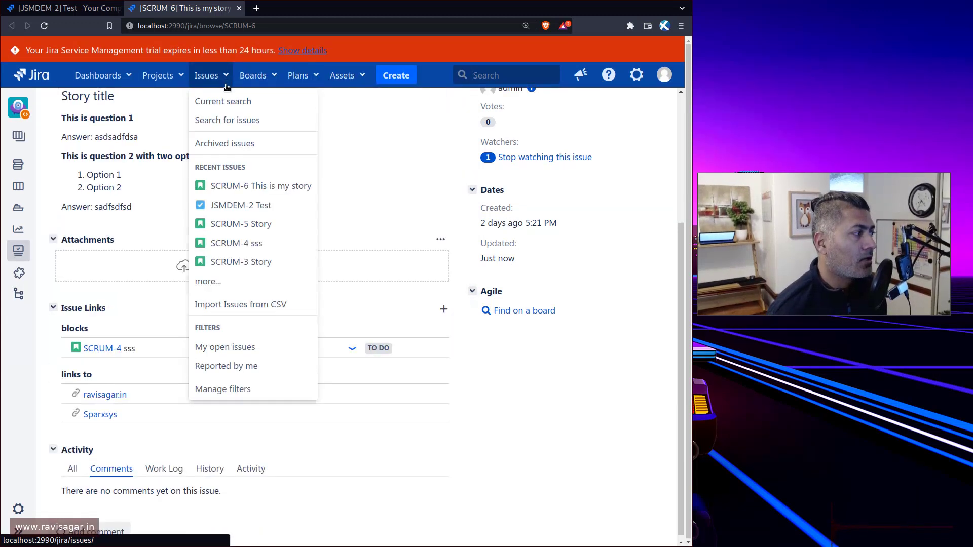
pyautogui.click(246, 121)
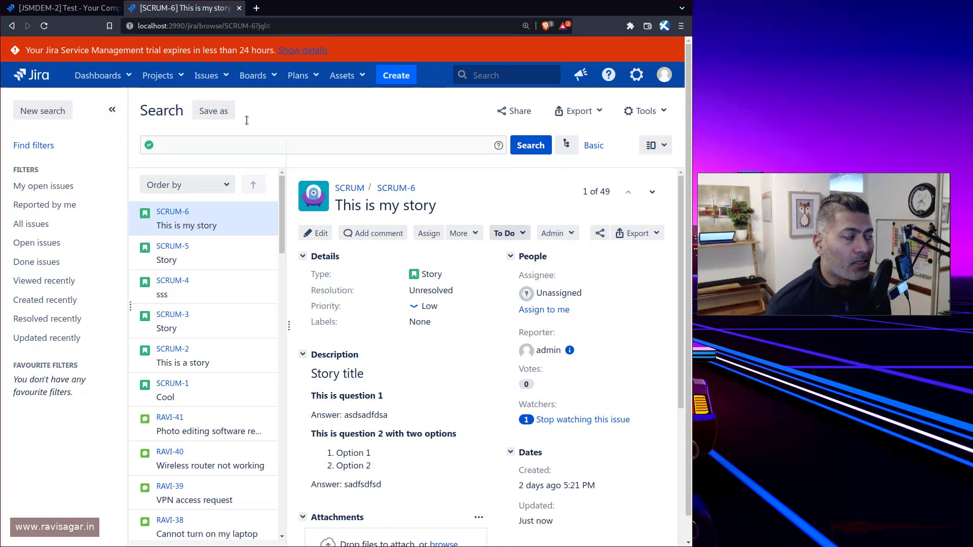
# - Run the JQL query issueFunction in hasRemoteLinks(), returning only SCRUM-6
pyautogui.click(241, 145)
pyautogui.write('issu')
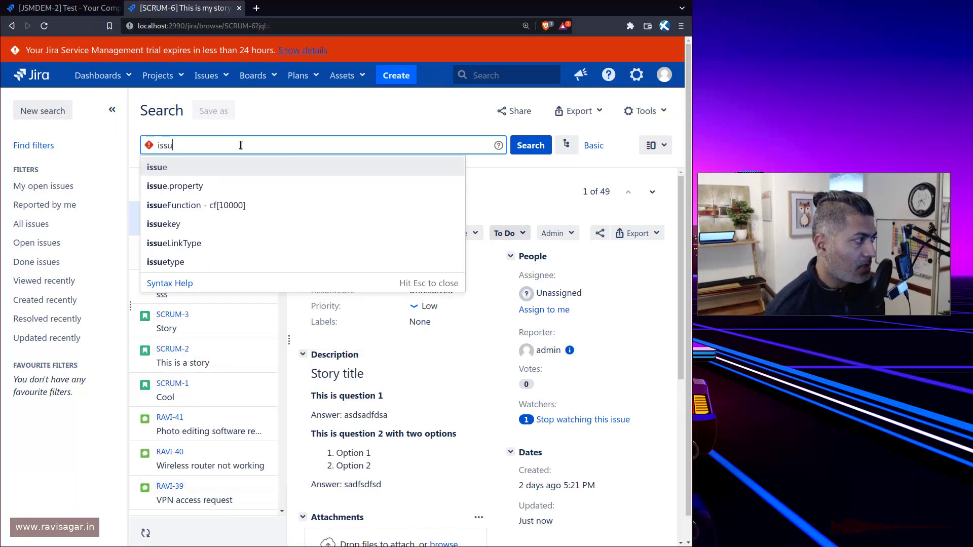
pyautogui.write('e')
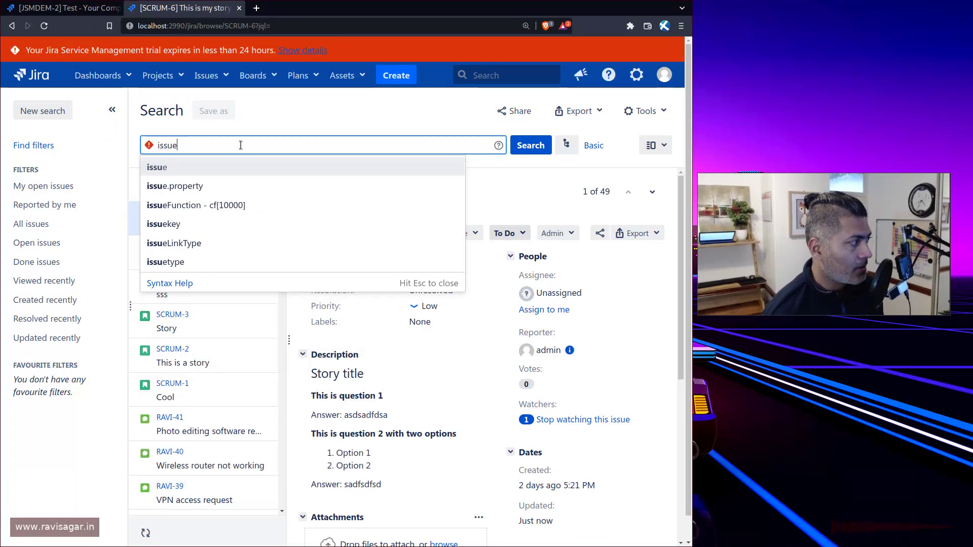
pyautogui.write('fu')
pyautogui.press('Return')
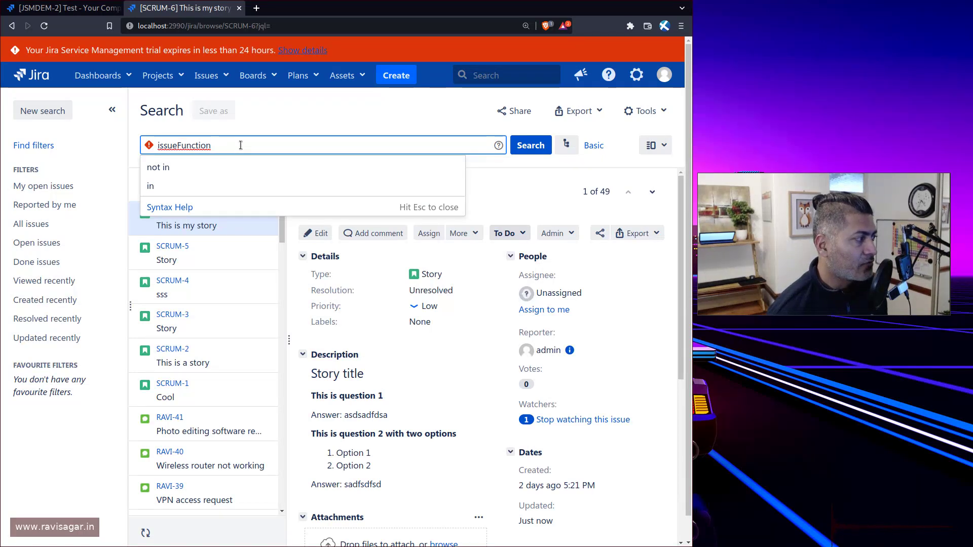
pyautogui.write('in remo')
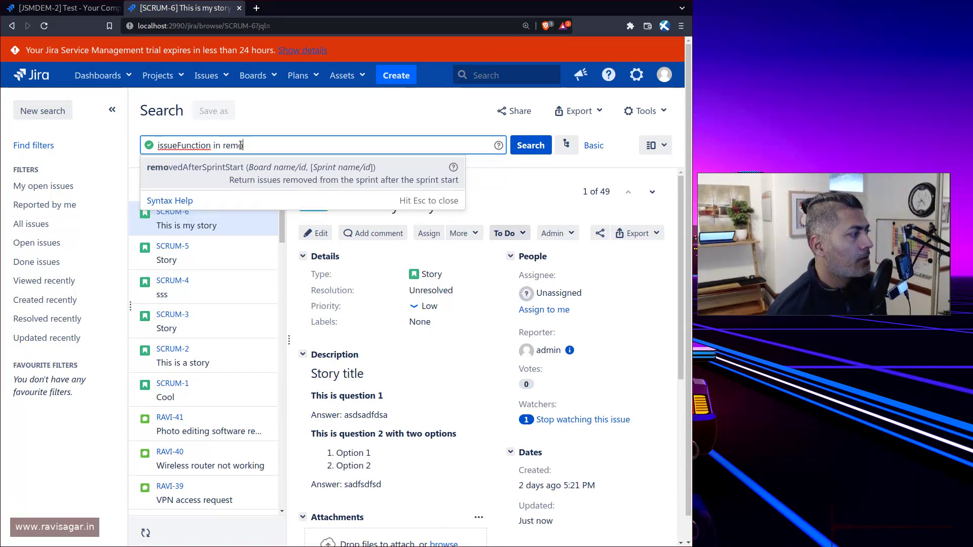
pyautogui.press('BackSpace')
pyautogui.press('BackSpace')
pyautogui.press('BackSpace')
pyautogui.press('BackSpace')
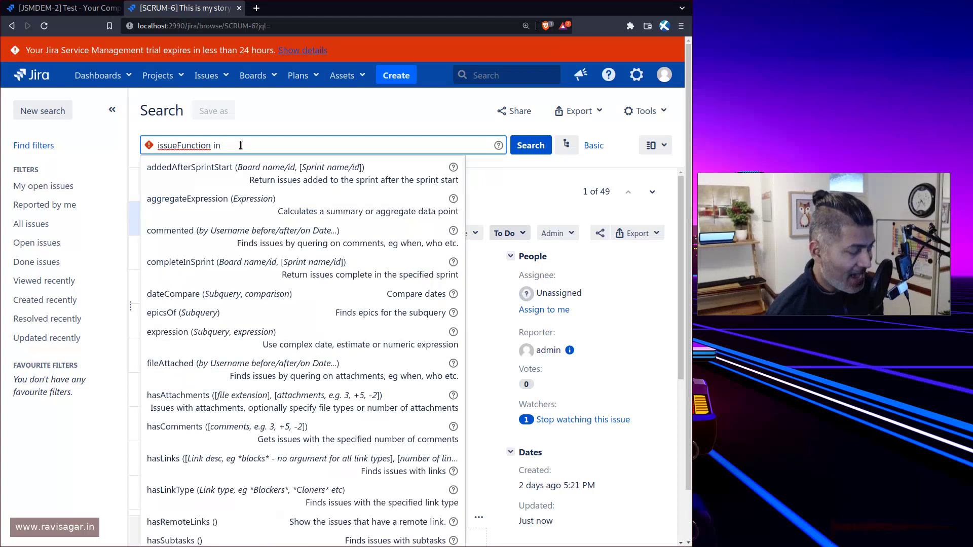
pyautogui.write('hastle')
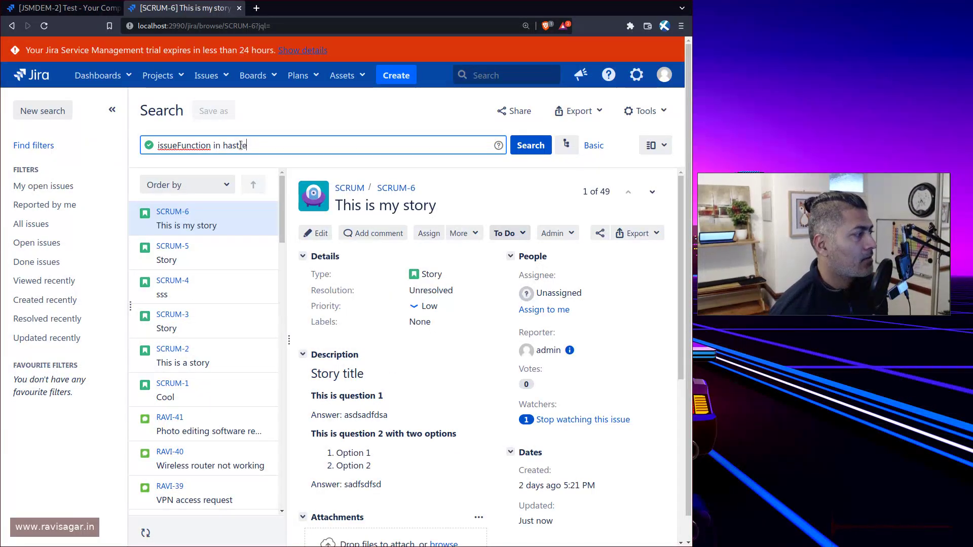
pyautogui.write('re')
pyautogui.press('BackSpace')
pyautogui.press('BackSpace')
pyautogui.press('BackSpace')
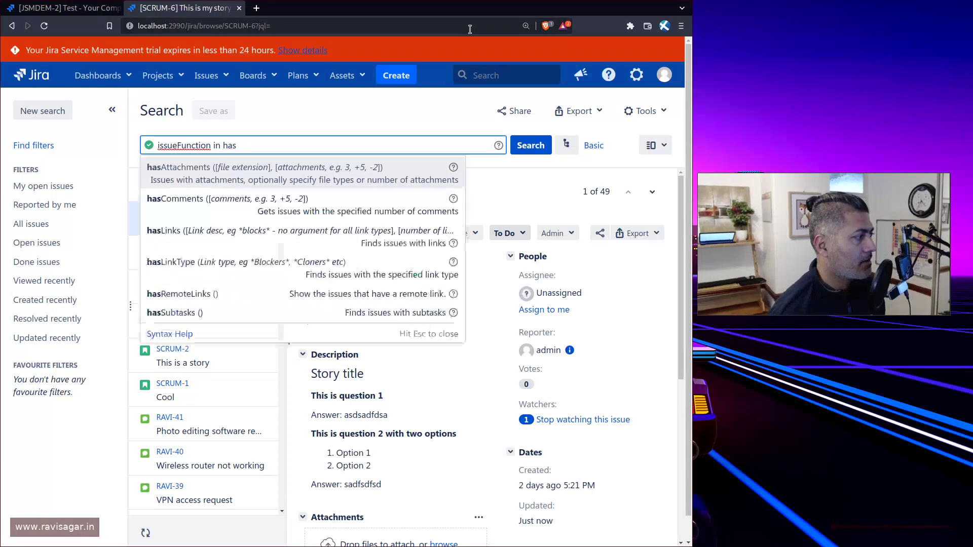
pyautogui.press('Down')
pyautogui.press('Down')
pyautogui.press('Down')
pyautogui.press('Down')
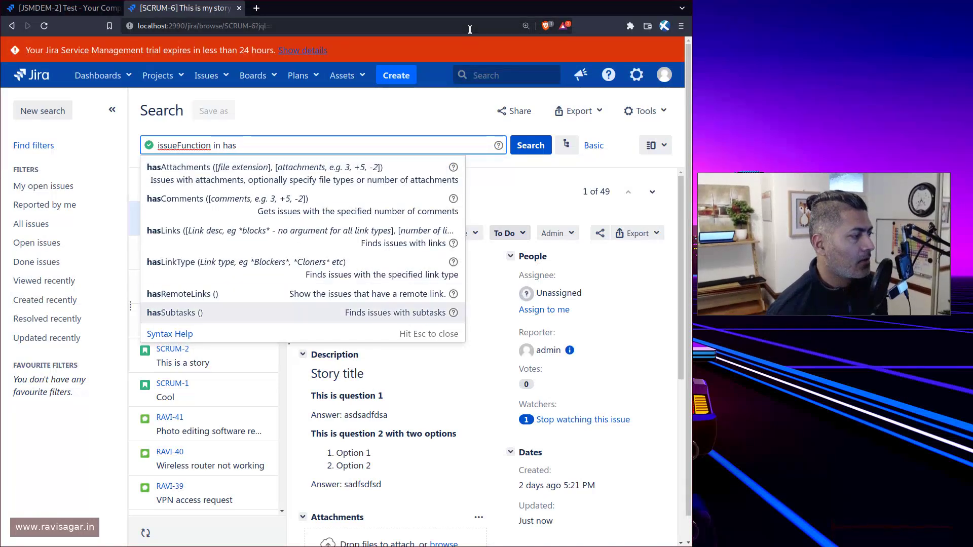
pyautogui.press('Return')
pyautogui.press('Return')
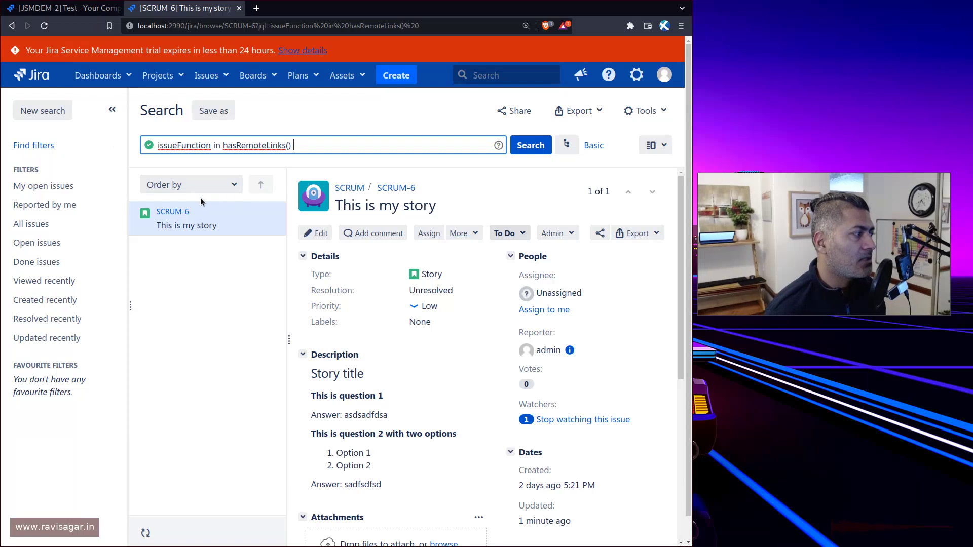
pyautogui.scroll(-5, 456, 318)
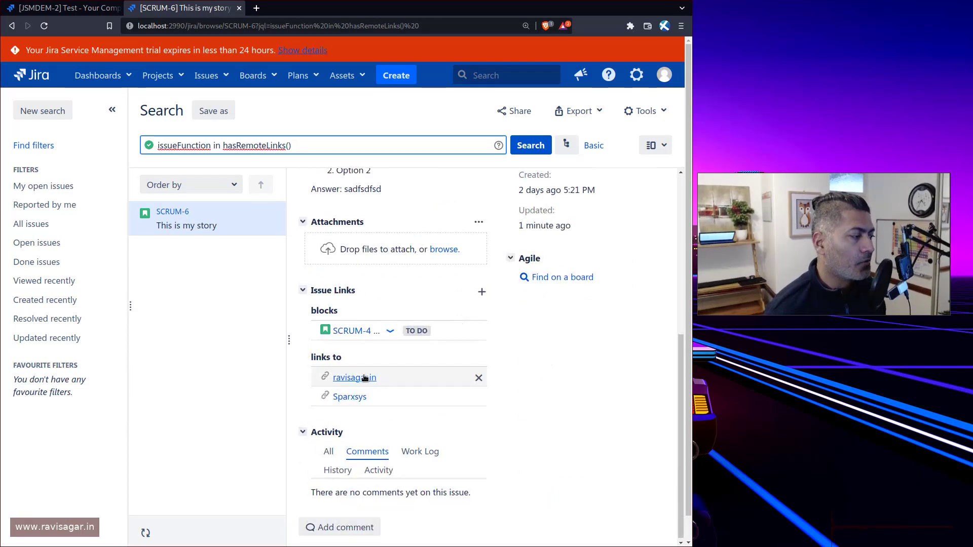
pyautogui.moveTo(479, 379)
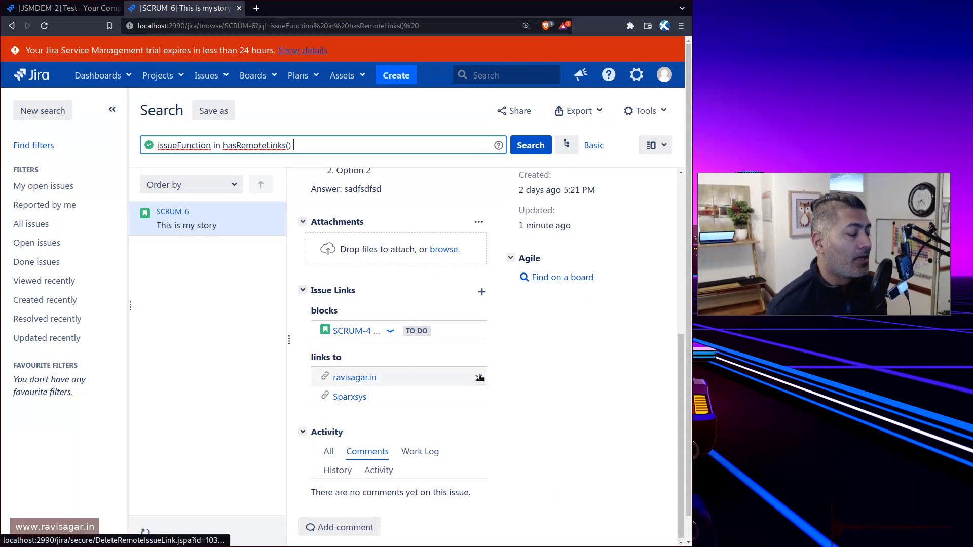